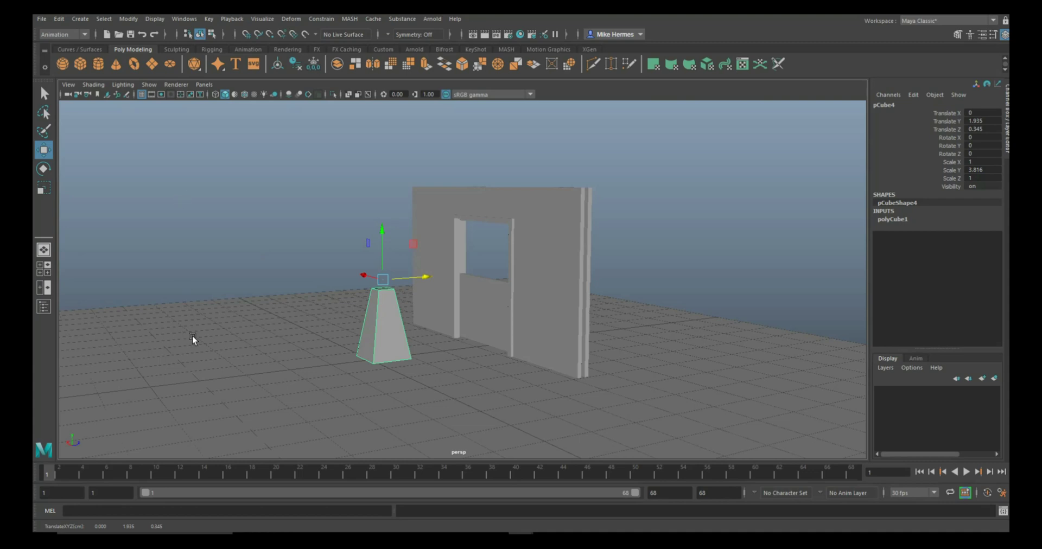
Inspect the scene by selecting the ground, wall, edge piece and window frame, undoing a trial move.
left_click(217, 327)
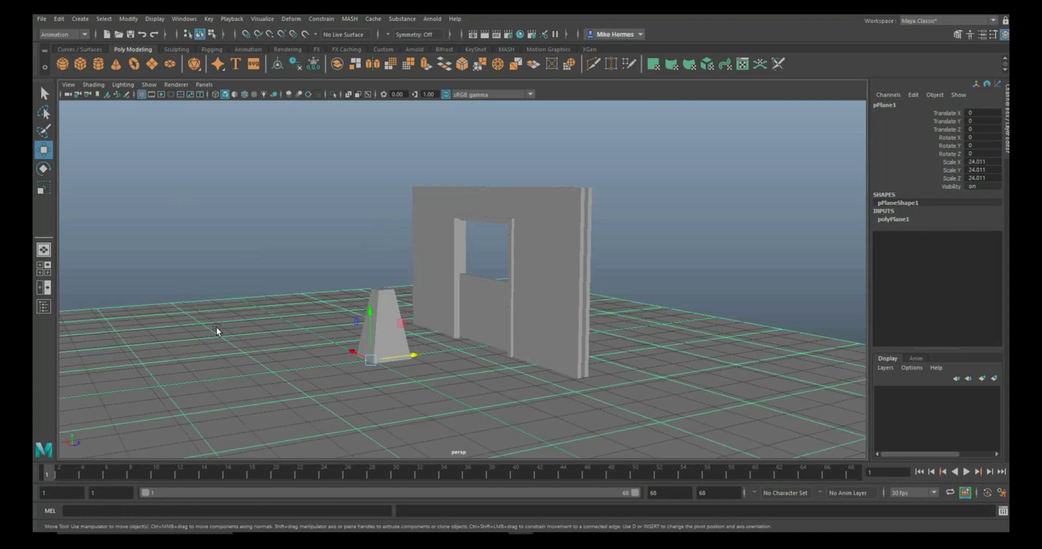
left_click(549, 197)
left_click(591, 204)
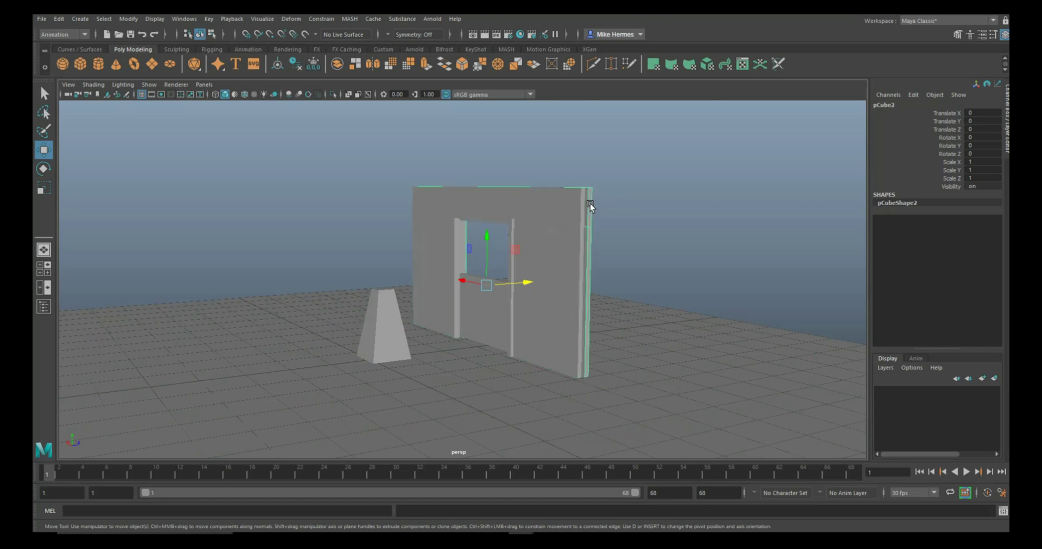
left_click(484, 320)
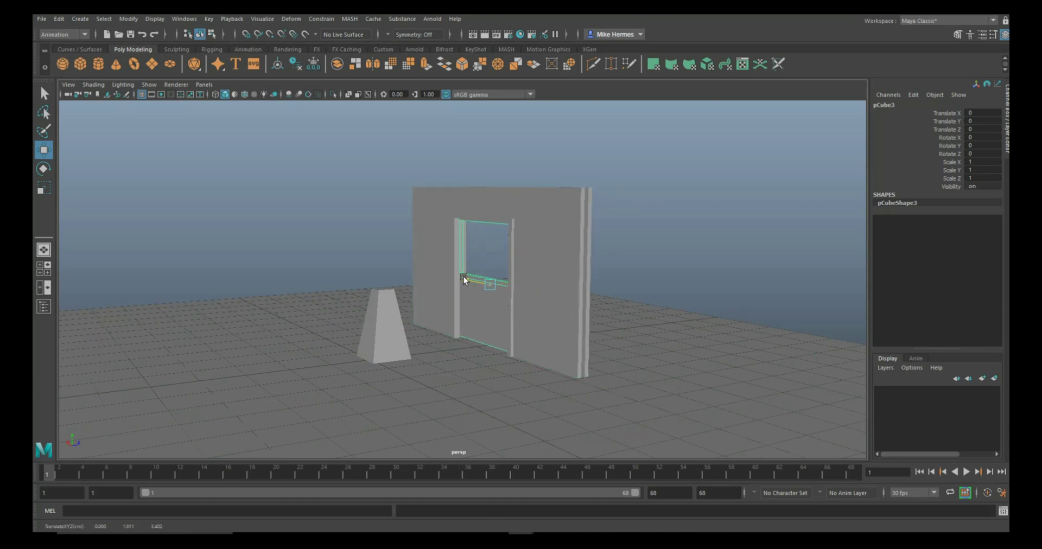
mouse_move(464, 277)
left_mouse_down()
mouse_move(495, 288)
mouse_move(464, 295)
left_mouse_up()
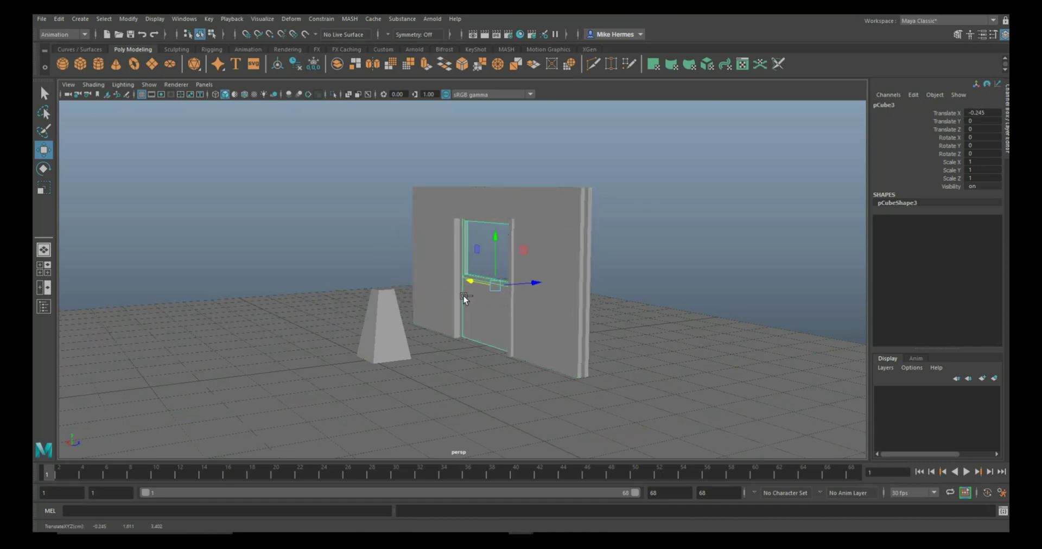
key("ctrl+z")
Select the tapered block and rename it Robot.
left_click(377, 323)
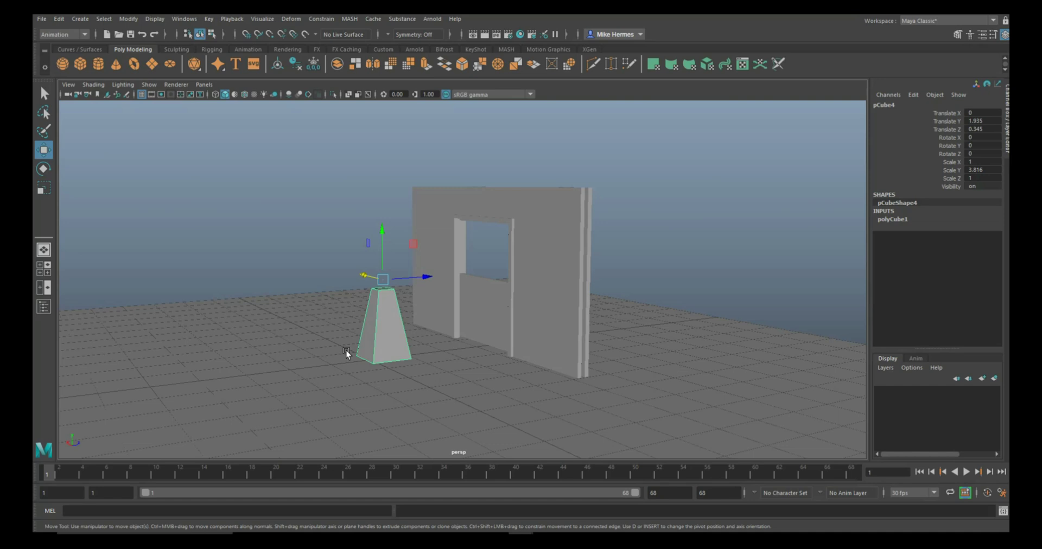
left_click(823, 139)
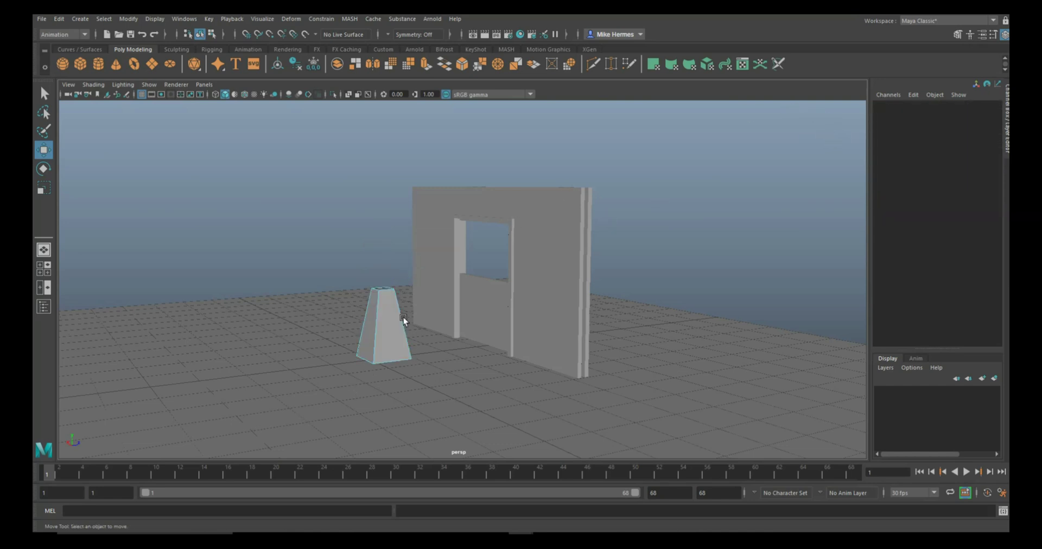
right_click_drag(403, 317, 435, 242)
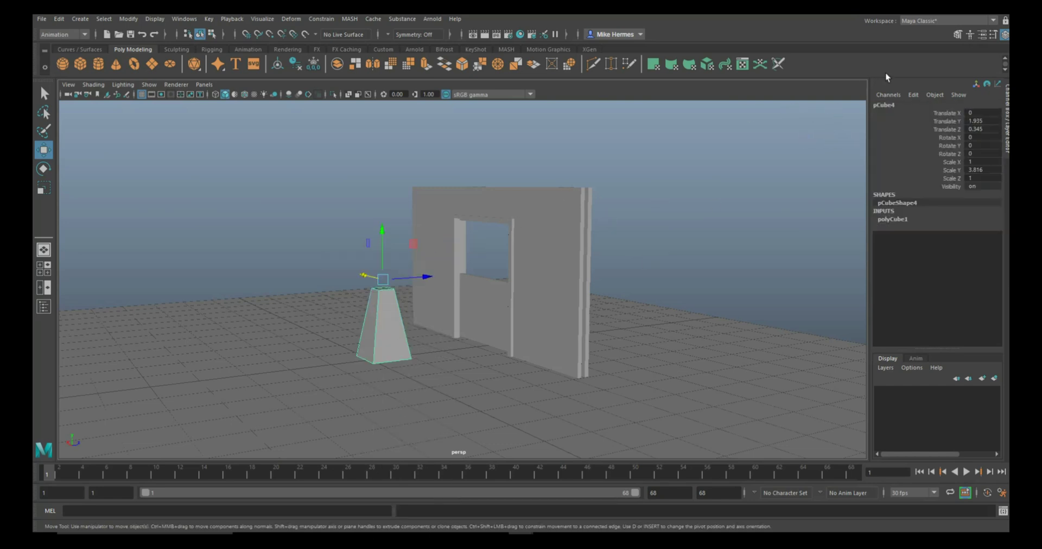
double_click(893, 105)
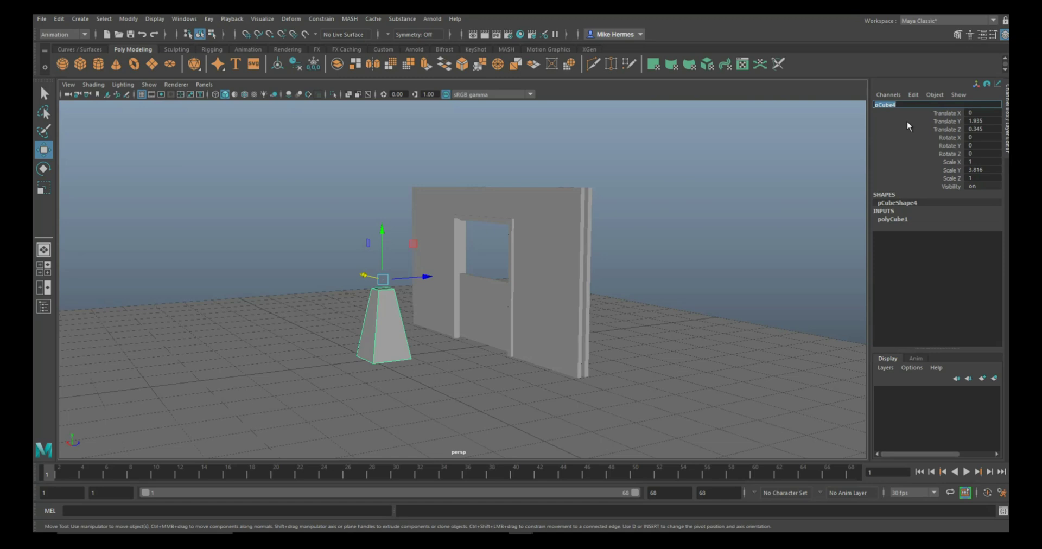
type("Robot")
key("Return")
Rename the panel in the wall opening to Sliding_door.
left_click(491, 302)
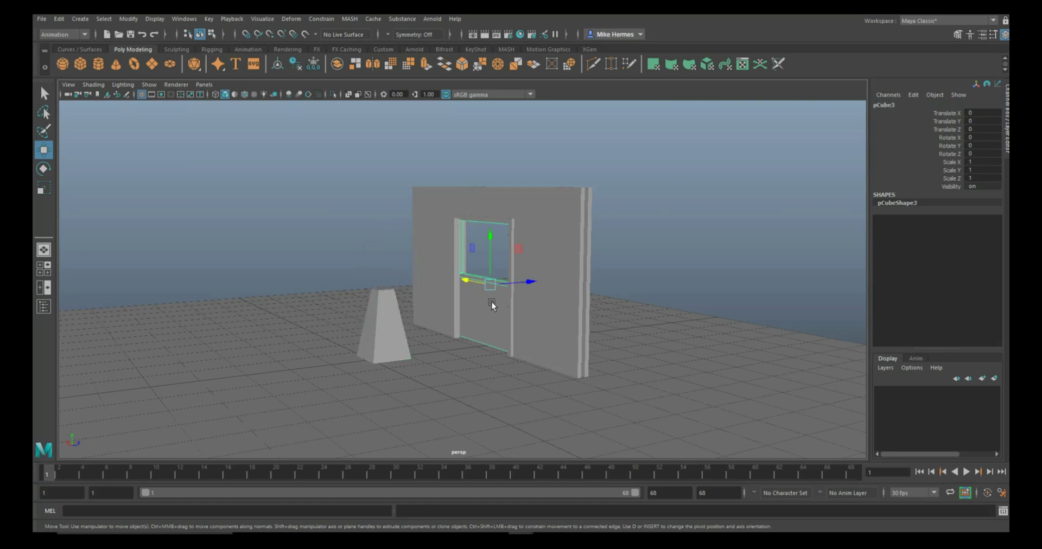
left_click(884, 105)
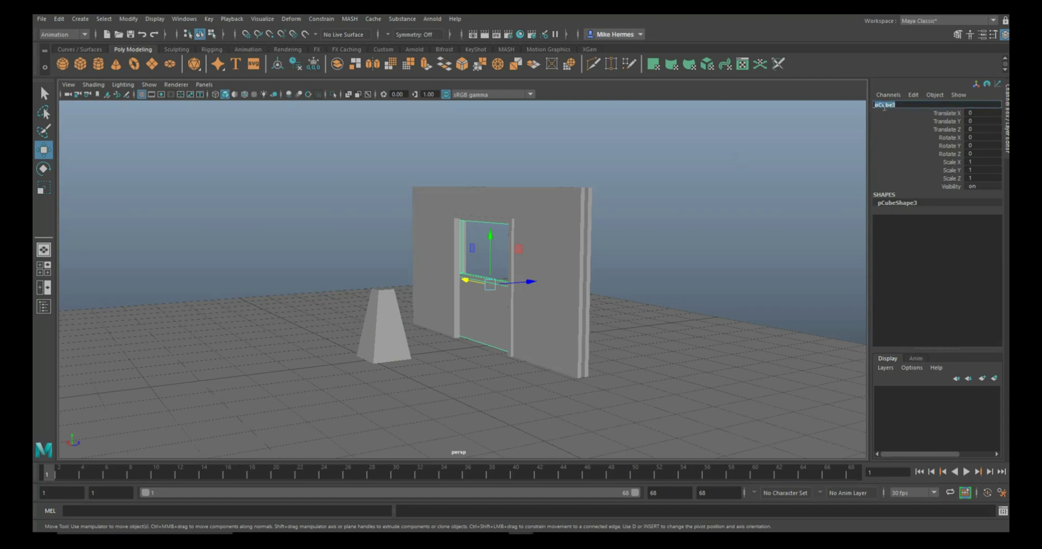
type("S")
type("liding_")
type(" doo")
type("r")
key("Return")
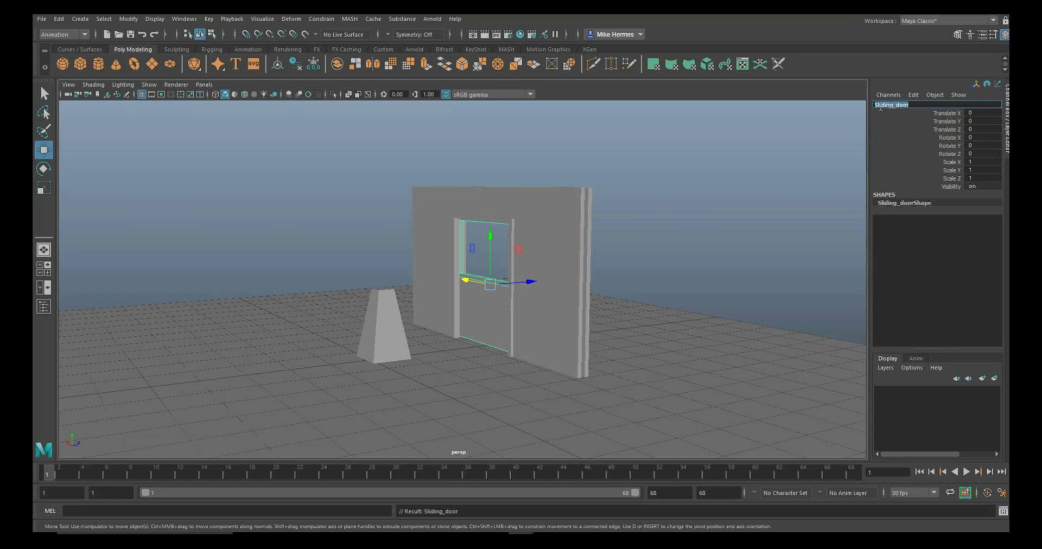
Delete Sliding_door's history via Edit > Delete by Type > History, then Modify > Freeze Transformations.
left_click(654, 219)
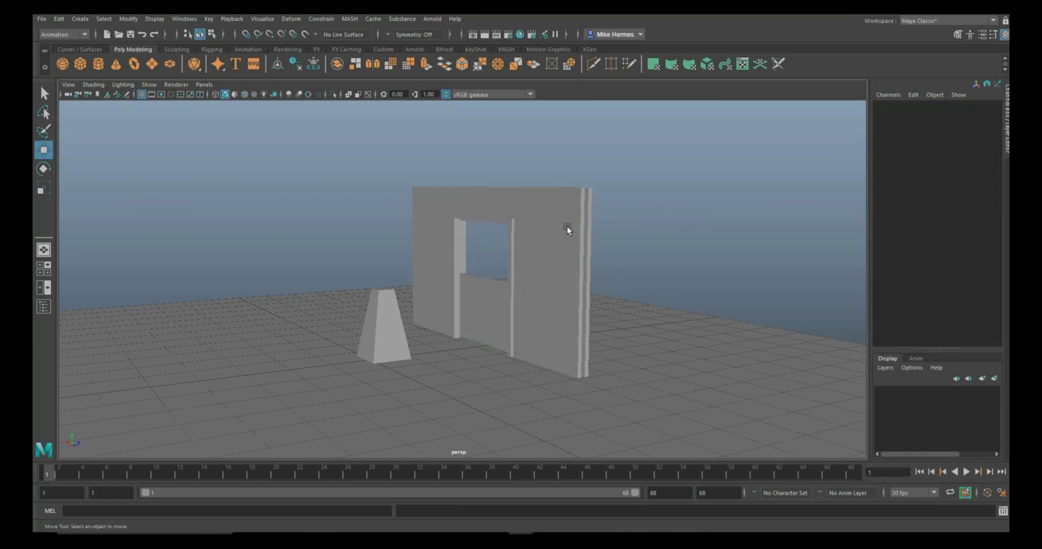
left_click(579, 228)
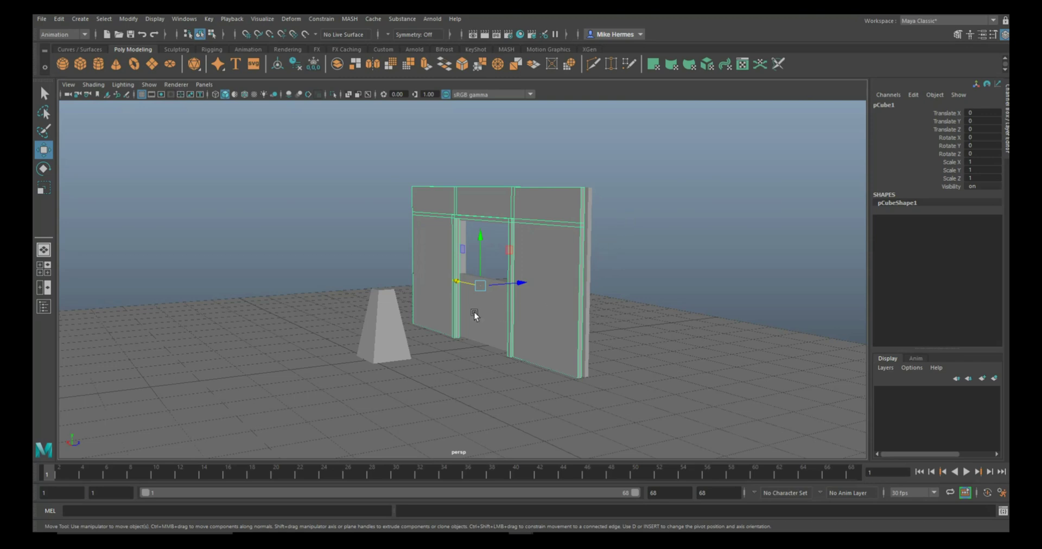
left_click(496, 350)
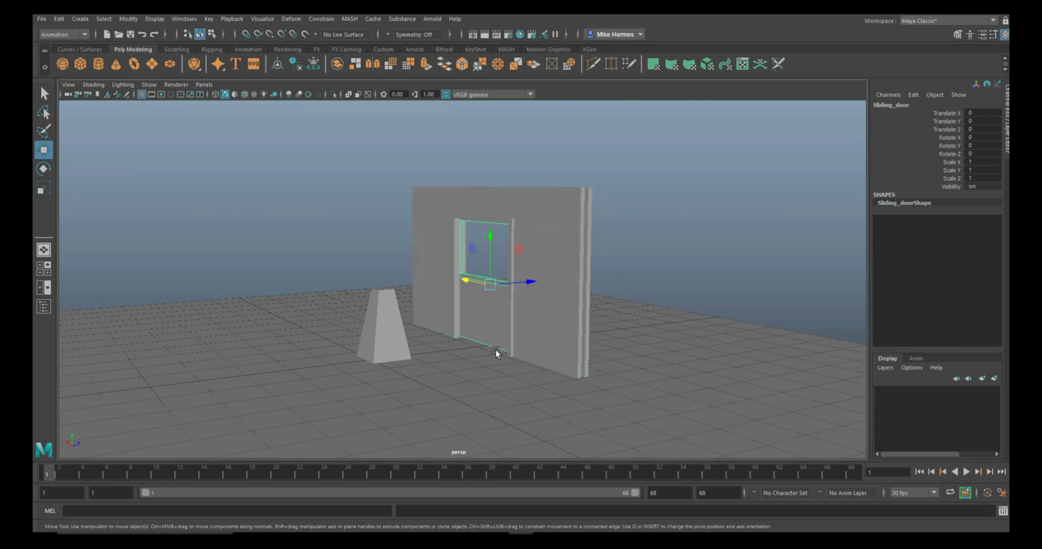
left_click(59, 18)
mouse_move(109, 139)
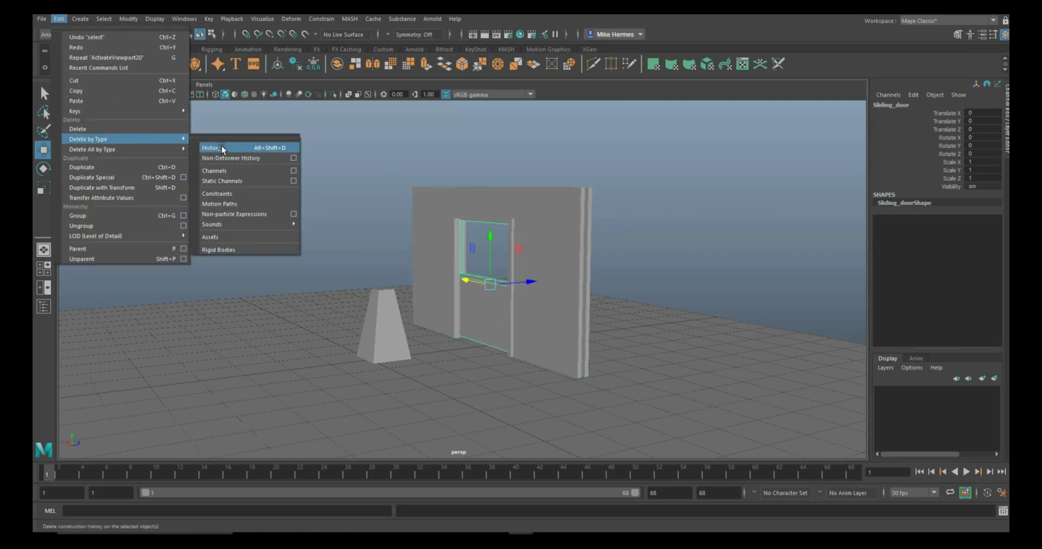
left_click(221, 147)
left_click(128, 18)
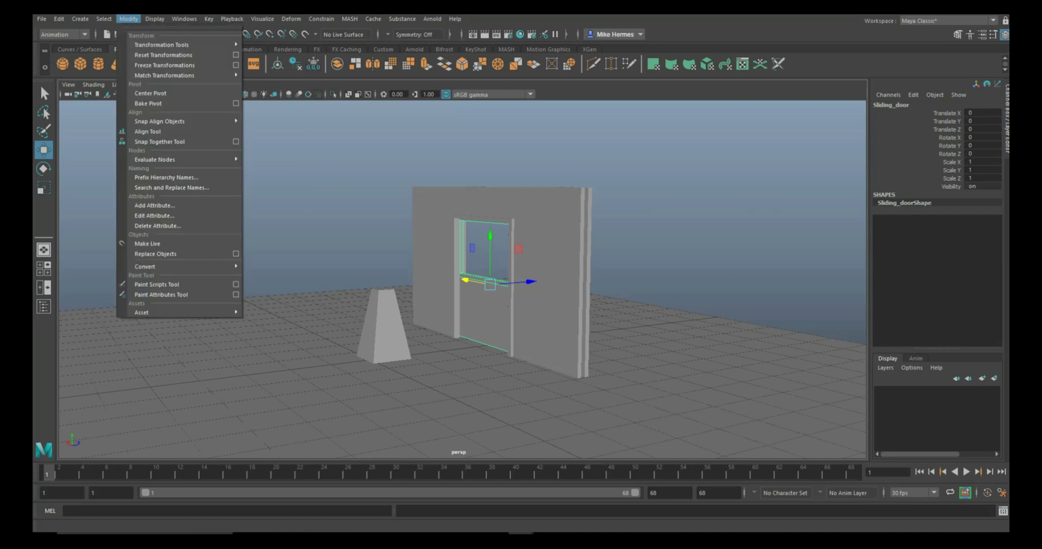
left_click(182, 64)
Orbit around the wall to inspect the scene and Robot block, then deselect everything.
left_click(626, 220)
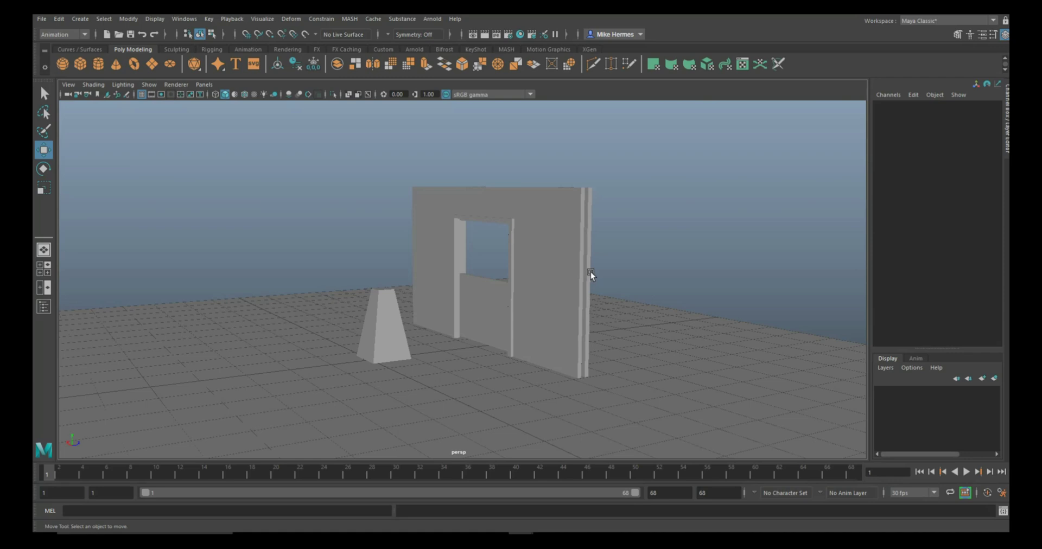
left_click_drag(591, 271, 576, 296, "alt")
left_click(372, 316)
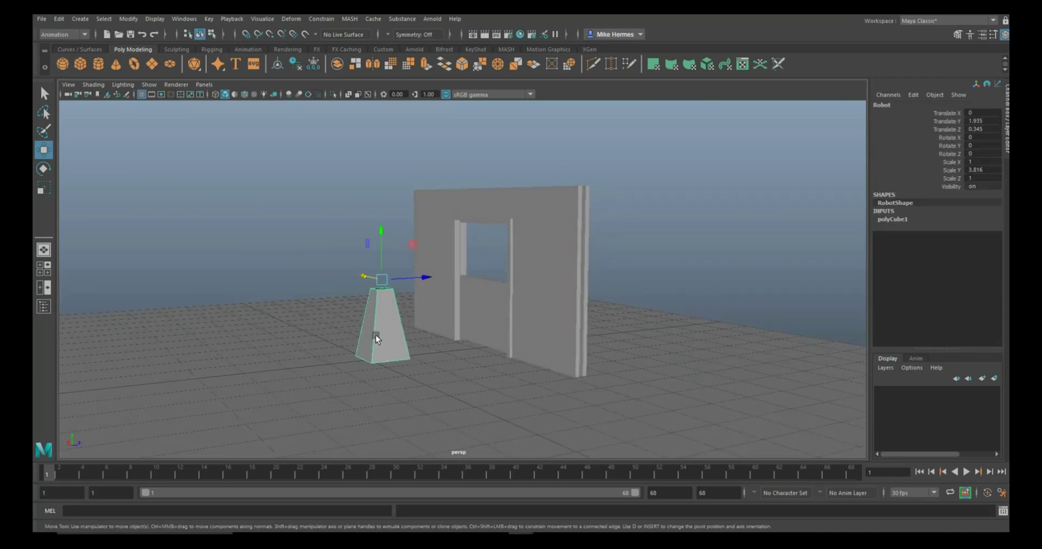
left_click_drag(615, 235, 611, 244, "alt")
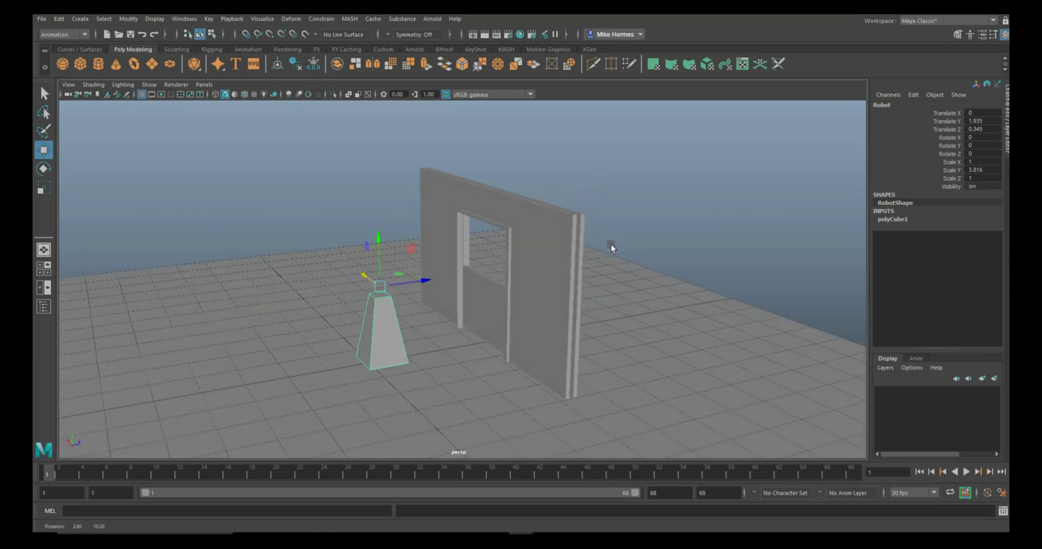
left_click(611, 243)
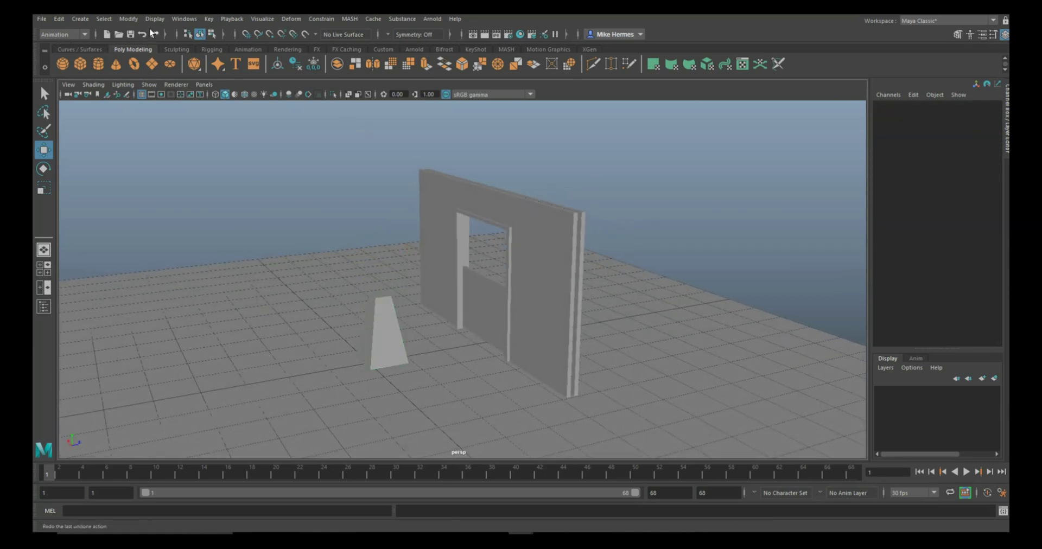
Open the Set Driven Key window from Key > Set Driven Key > Set.
left_click(206, 20)
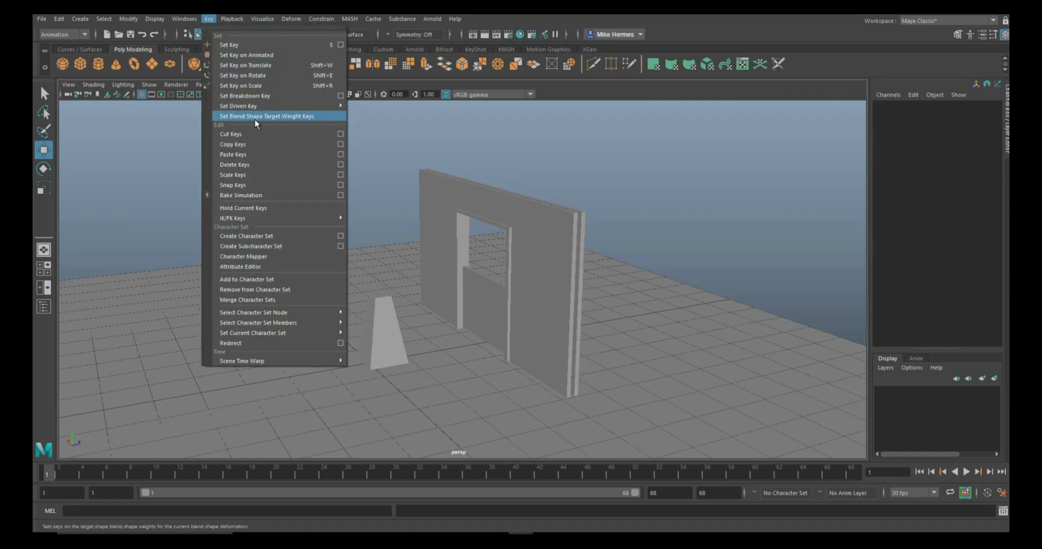
mouse_move(298, 106)
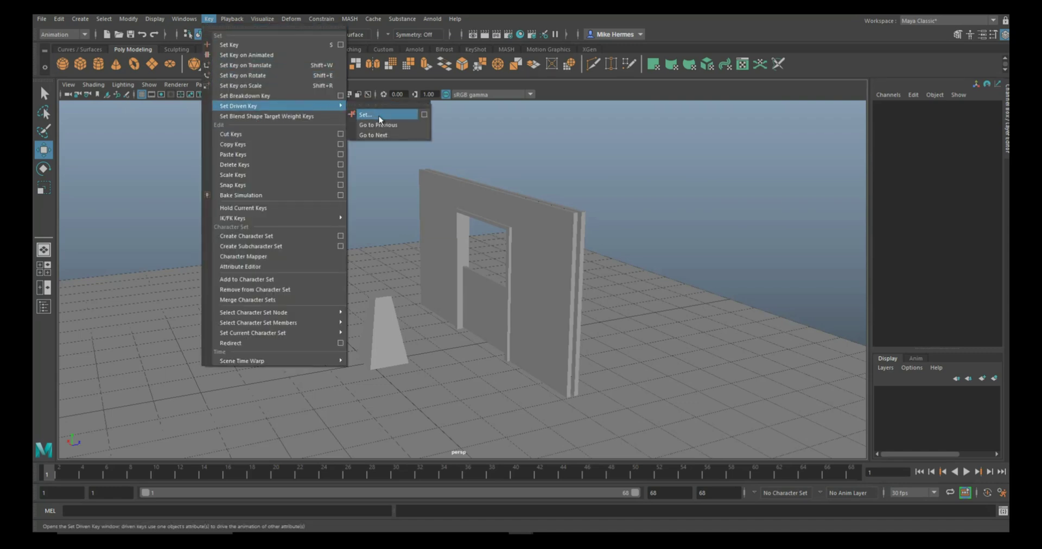
left_click(425, 115)
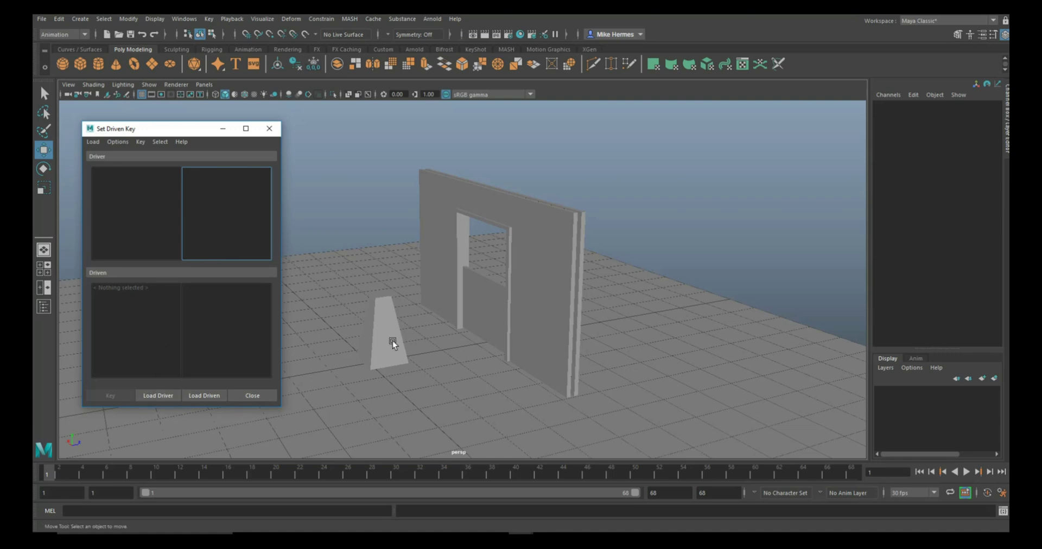
Load Robot as the driver and Sliding_door as the driven object, then reselect Robot.
left_click(373, 320)
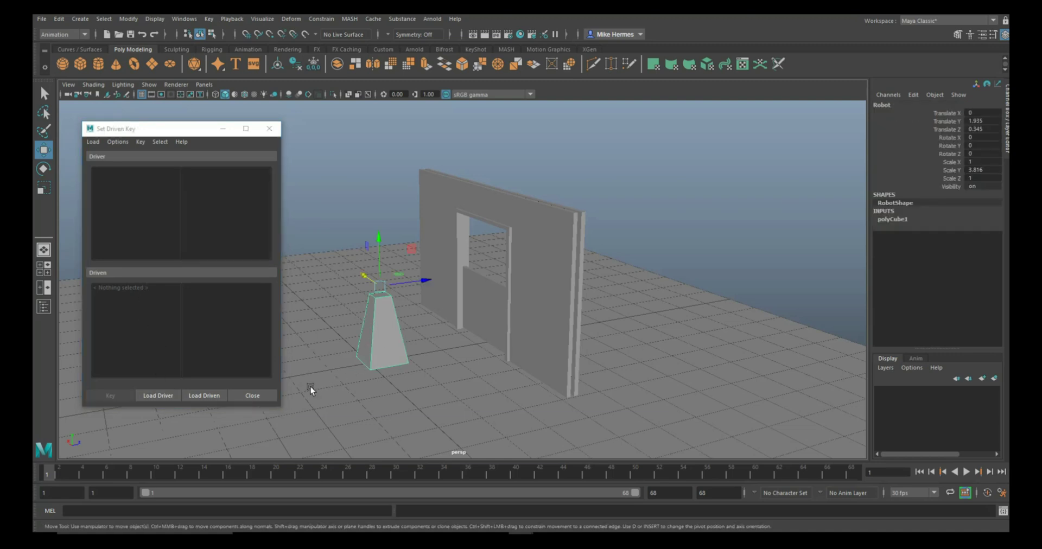
left_click(159, 396)
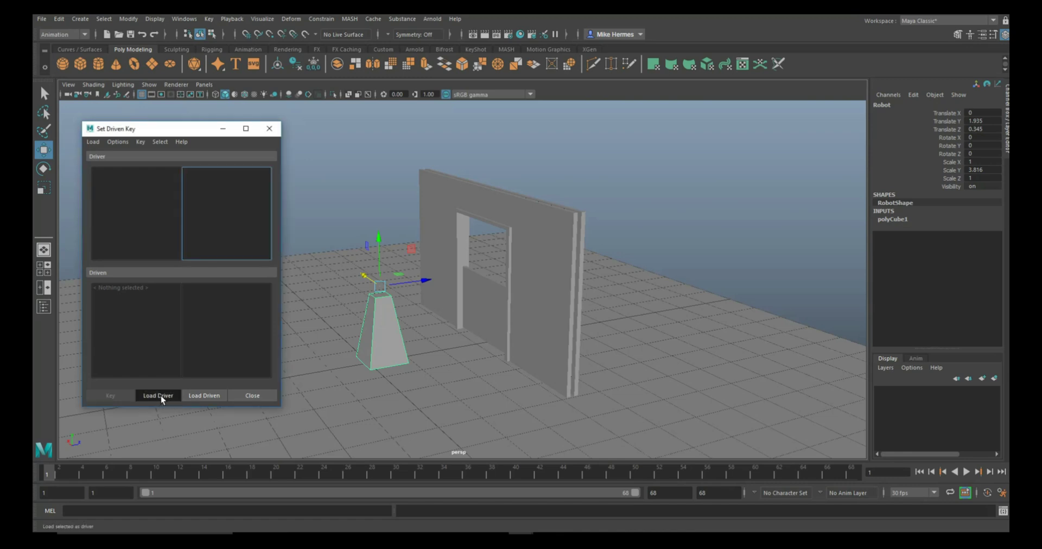
left_click_drag(417, 423, 458, 373, "alt")
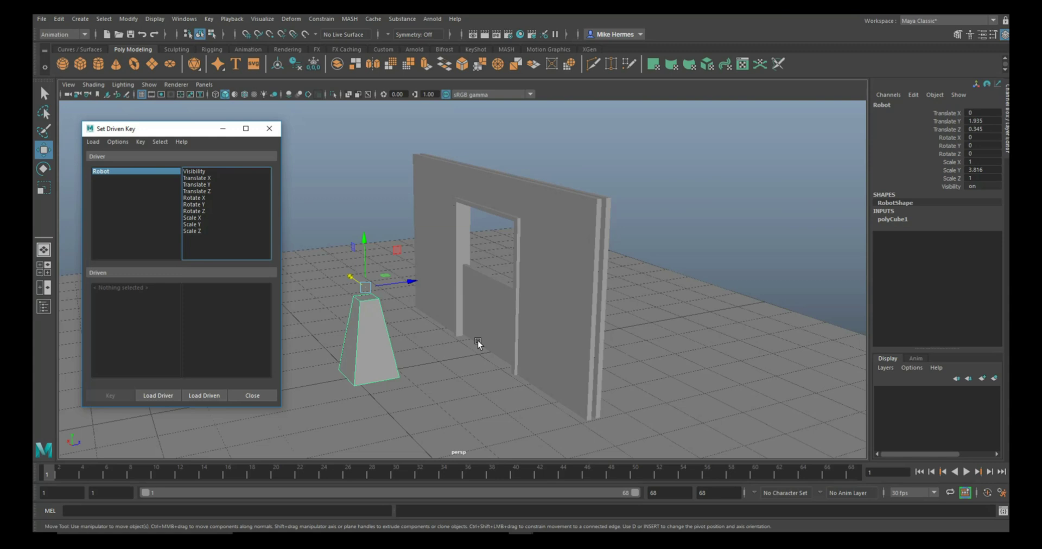
left_click(487, 311)
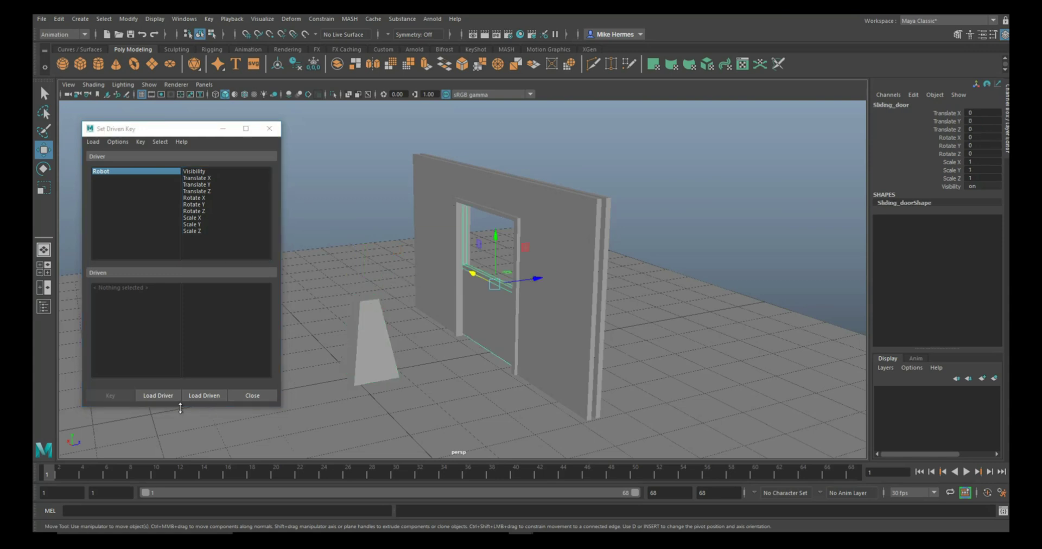
left_click(216, 394)
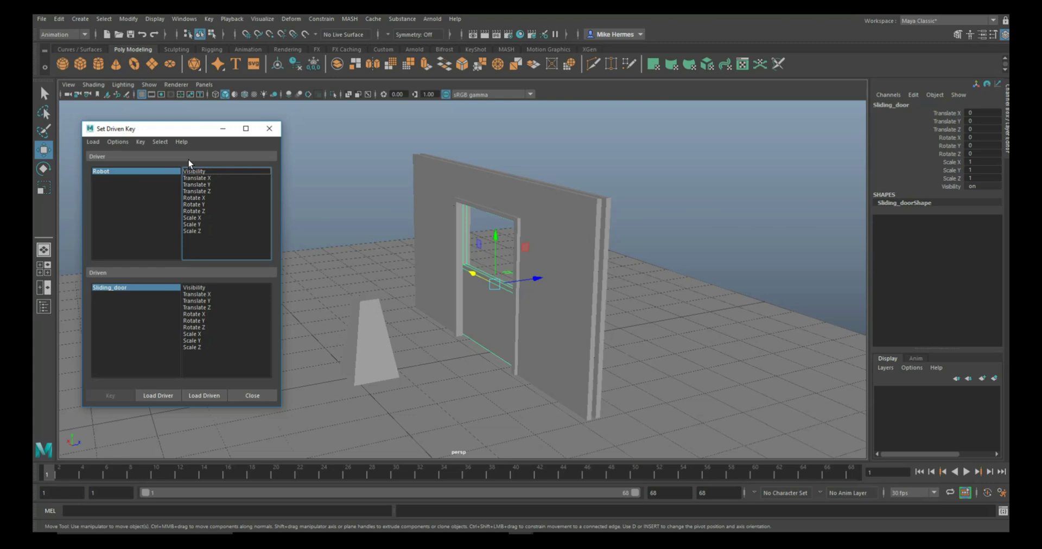
left_click(362, 334)
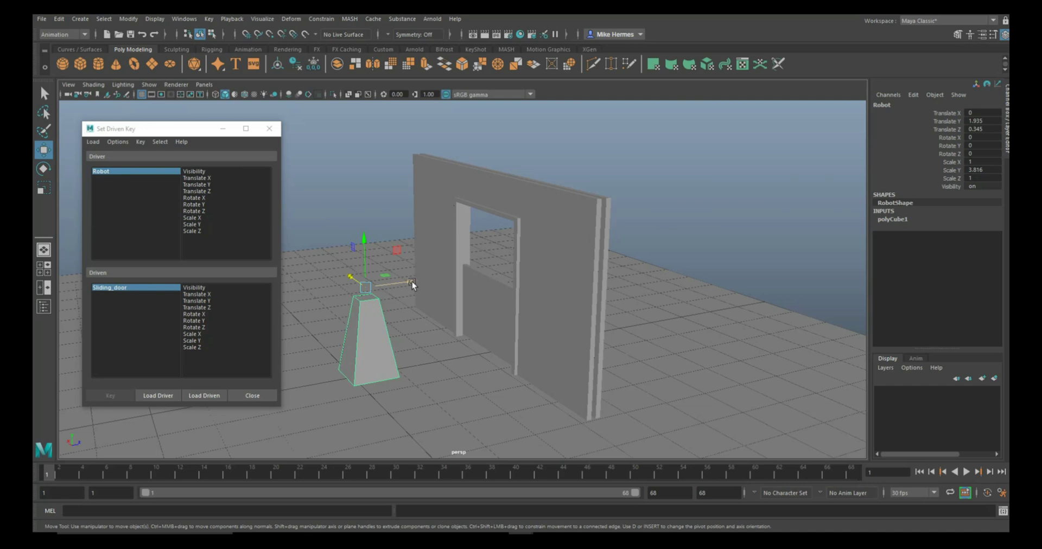
Pick Robot's Translate Z as driver and Sliding_door's Translate X as driven, undoing trial moves.
left_click_drag(411, 281, 438, 284)
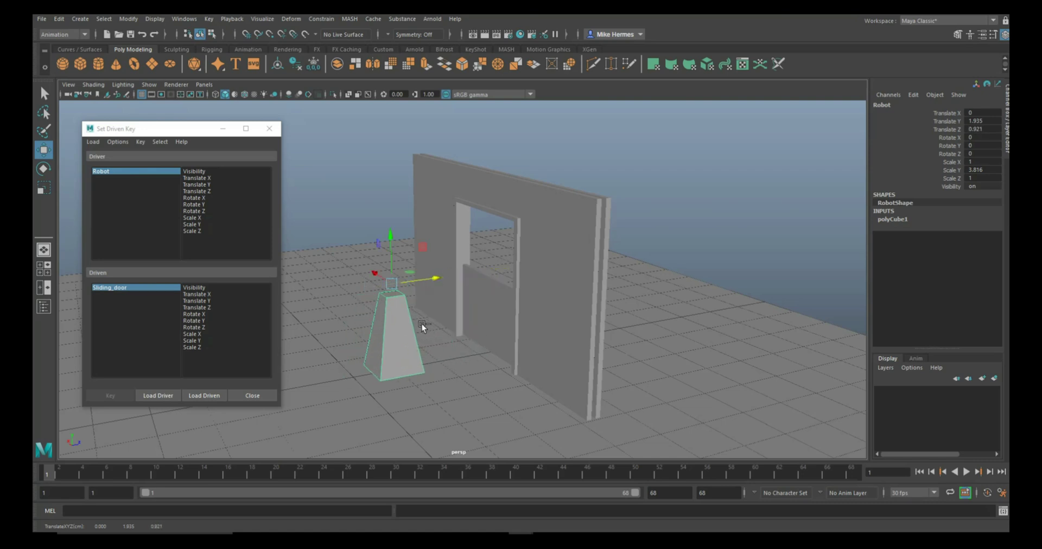
key("ctrl+z")
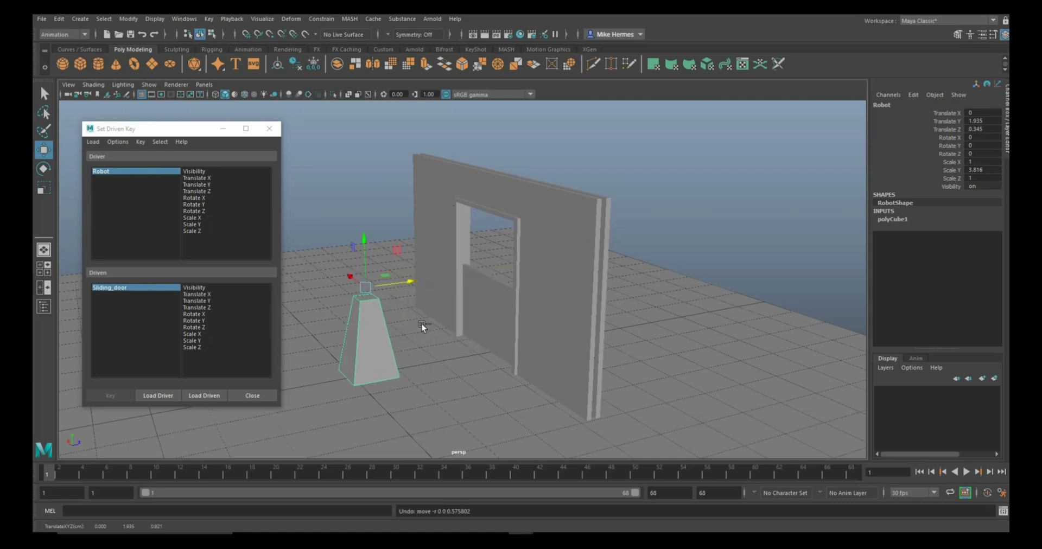
left_click(206, 191)
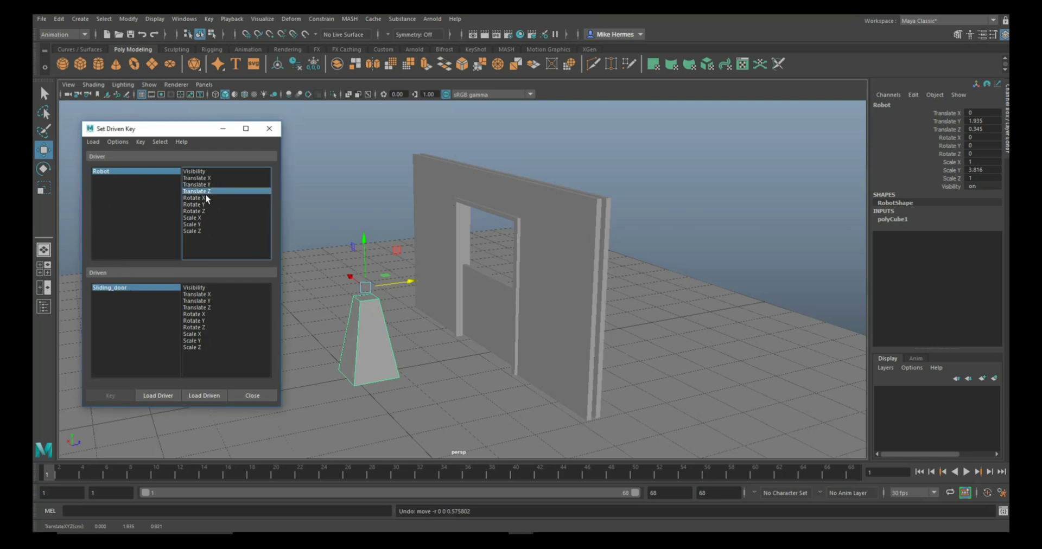
left_click(492, 306)
left_click_drag(467, 268, 435, 283)
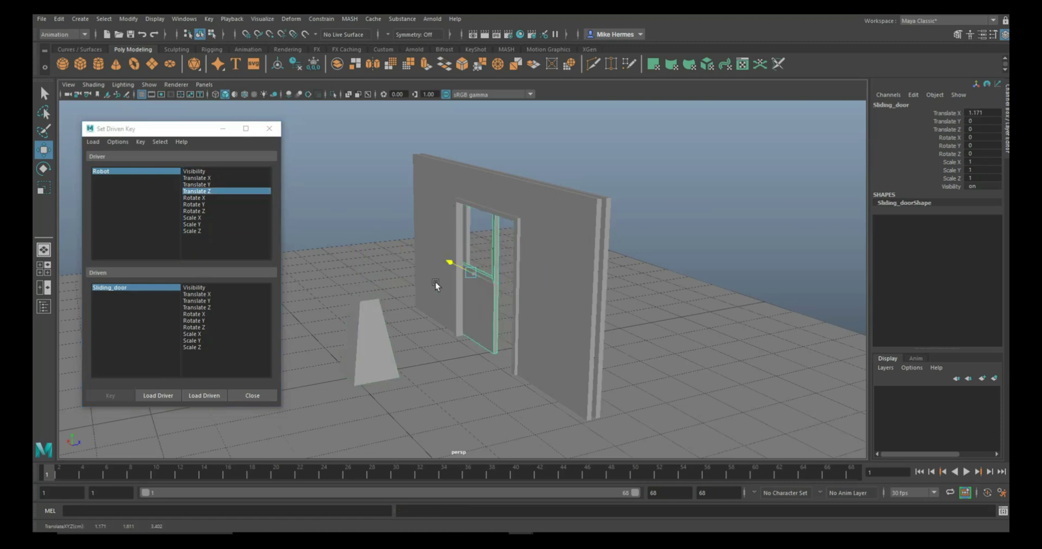
key("ctrl+z")
key("ctrl+z")
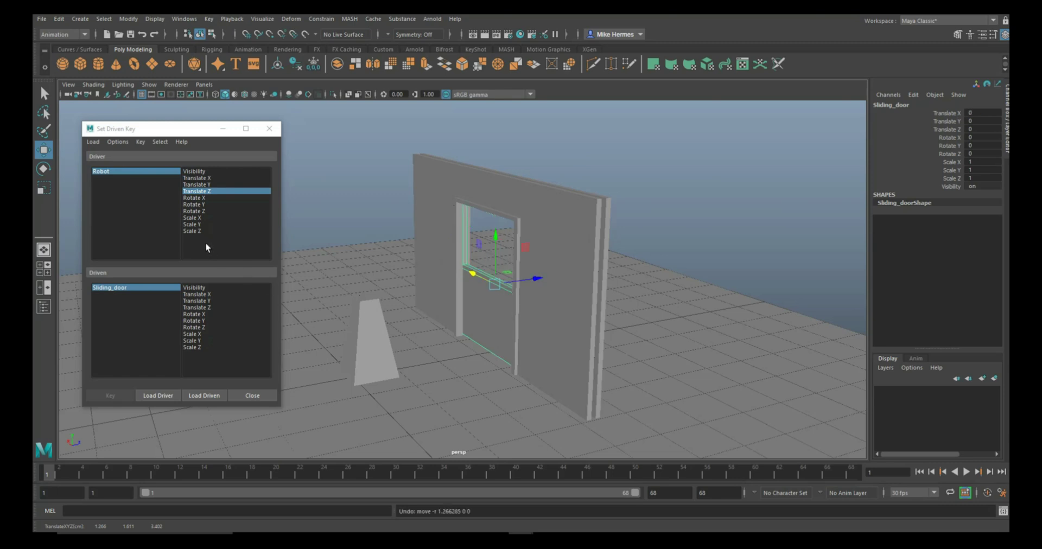
left_click(198, 295)
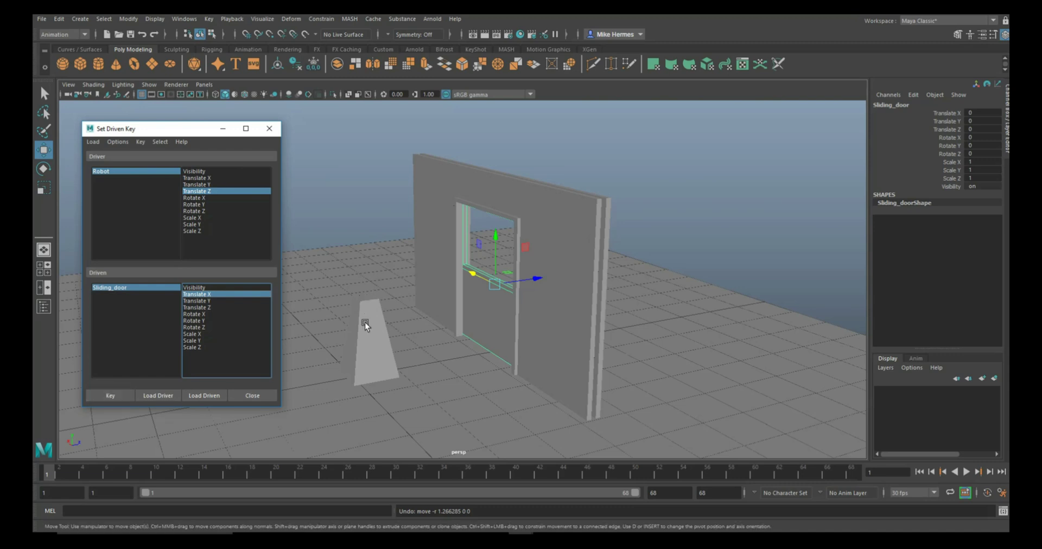
Key Sliding_door closed at Translate X 0 with Robot at Translate Z 0.345.
left_click(109, 395)
left_click(369, 332)
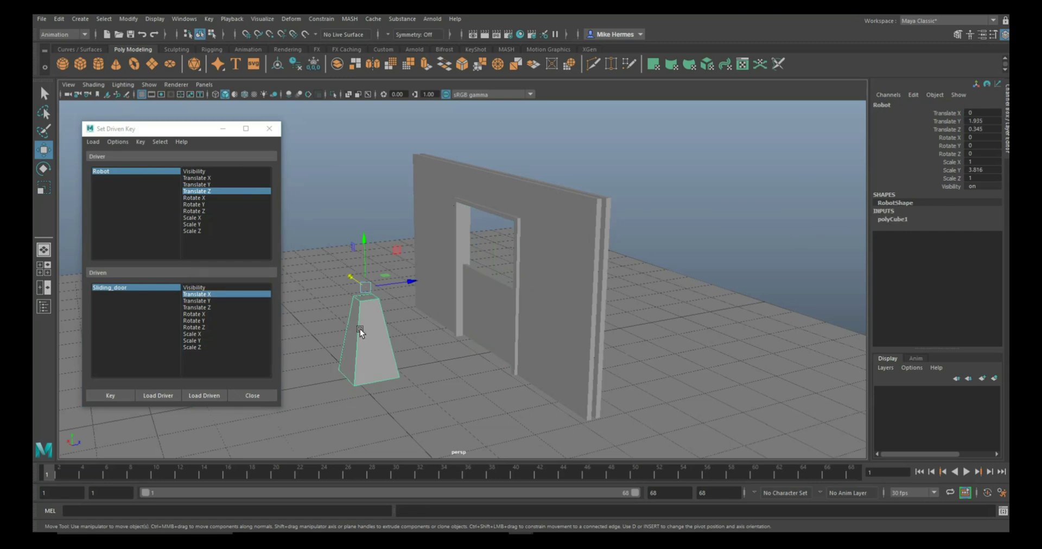
left_click(111, 397)
left_click(108, 395)
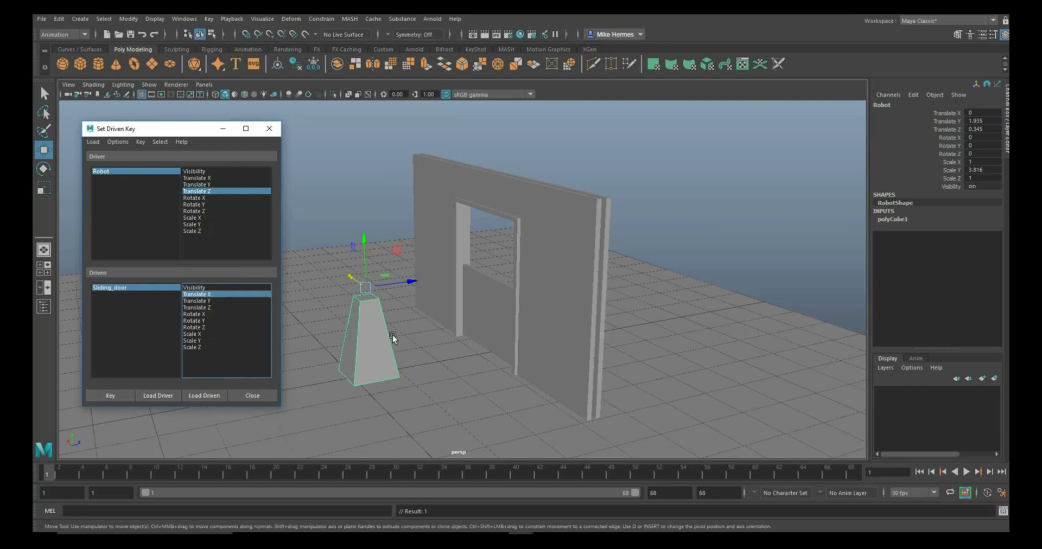
Move Robot to the wall at Z 3.311, slide the door open to X 2.675, and key it.
left_click_drag(415, 283, 532, 262)
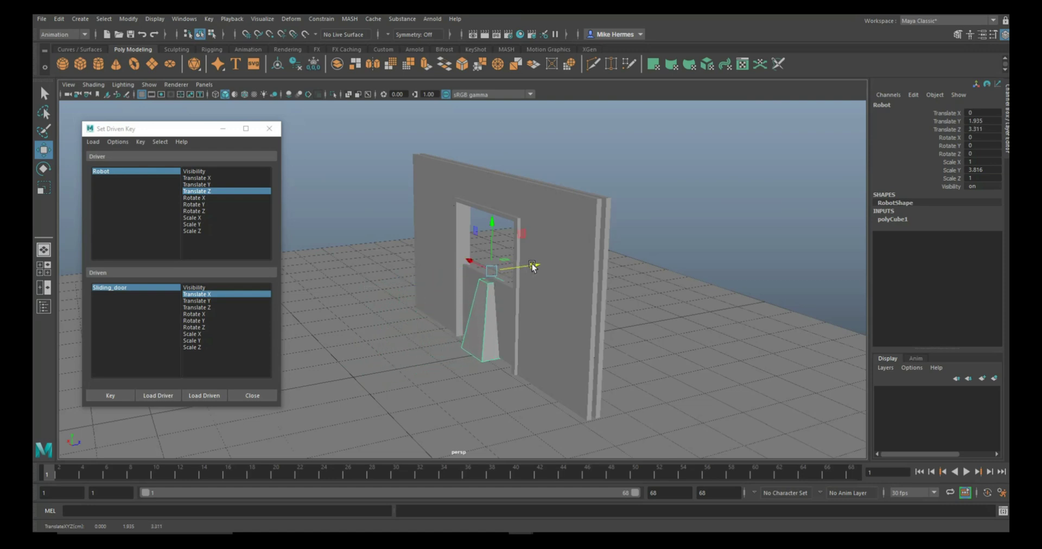
left_click(505, 320)
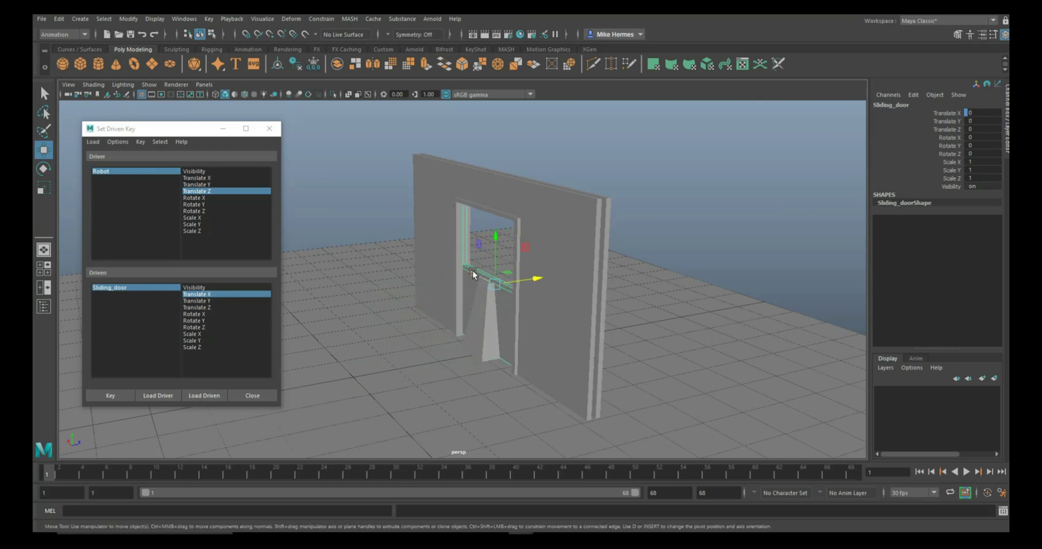
left_click_drag(471, 271, 428, 242)
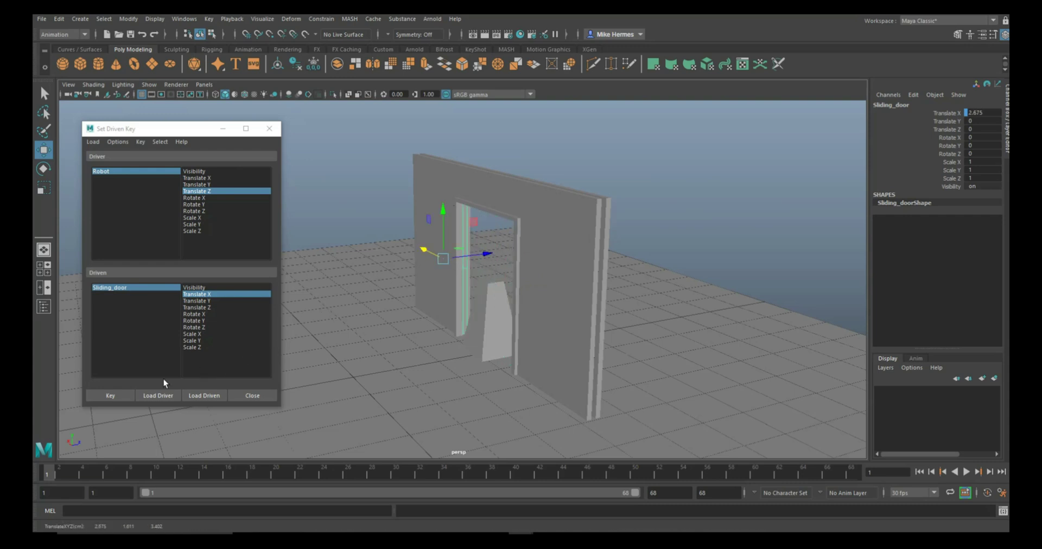
left_click(108, 395)
left_click(495, 308)
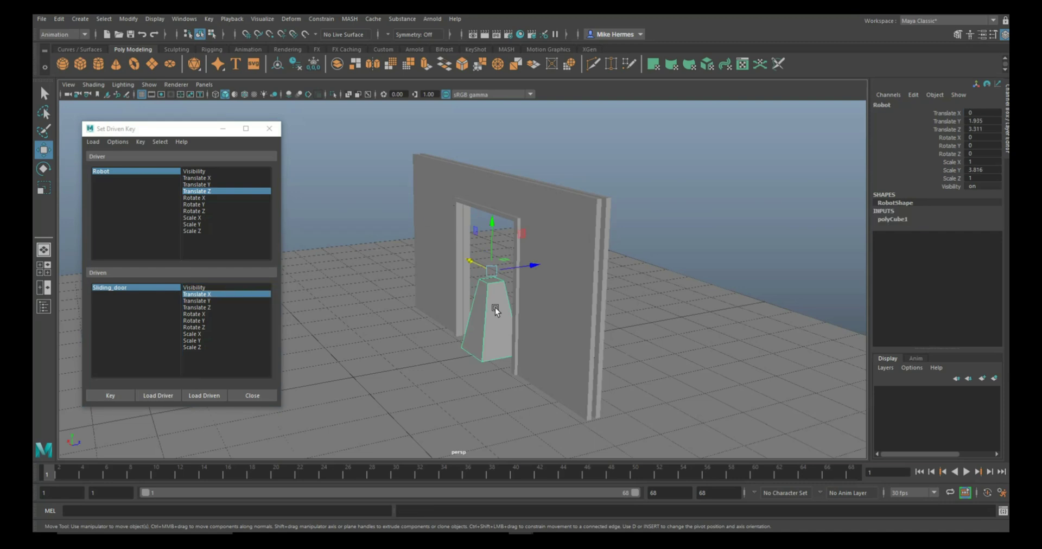
left_click(108, 396)
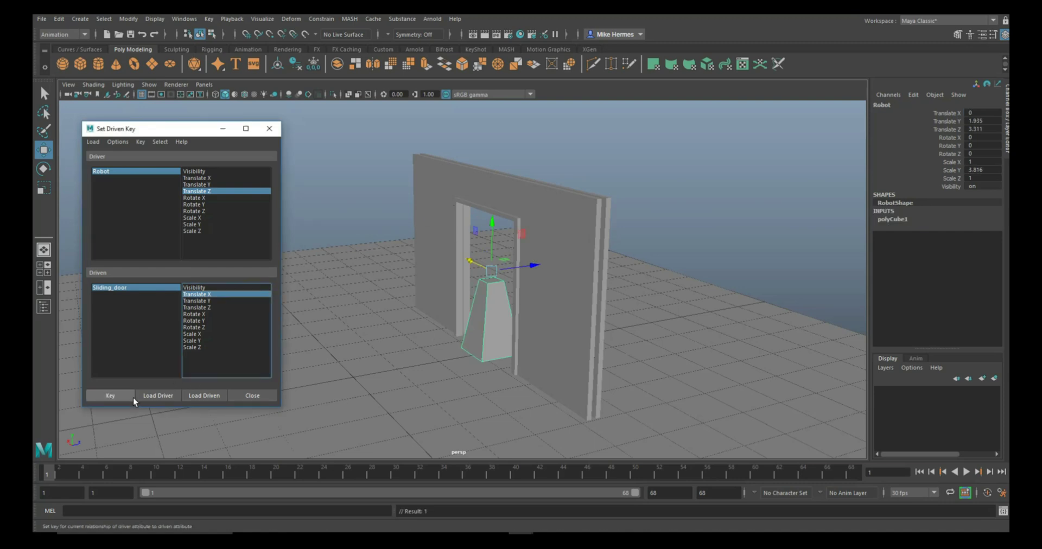
Push Robot through to Z 4.864, set the door's Translate X back to 0, and key it.
left_click_drag(533, 266, 589, 257)
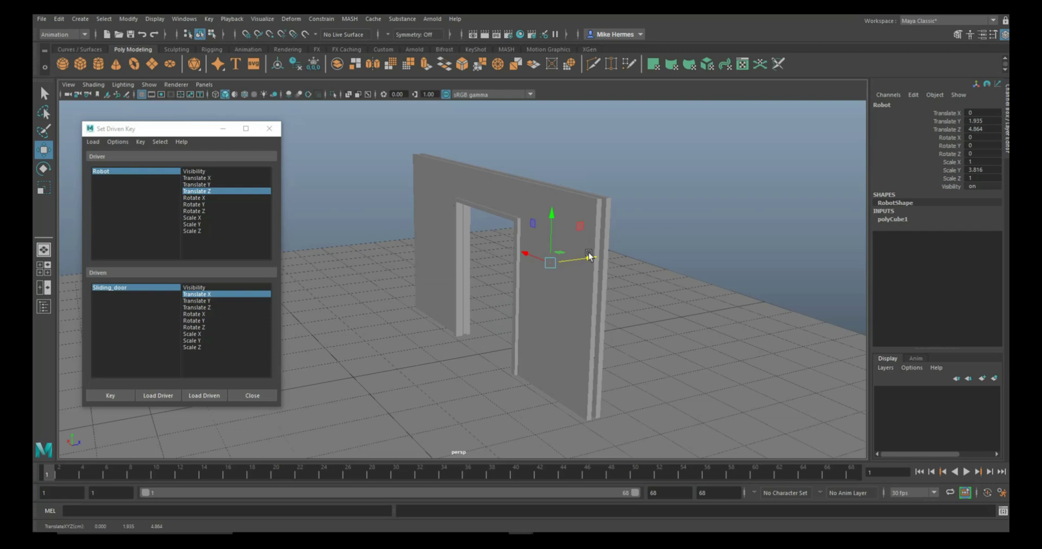
left_click(466, 311)
middle_click_drag(422, 246, 461, 267)
double_click(981, 112)
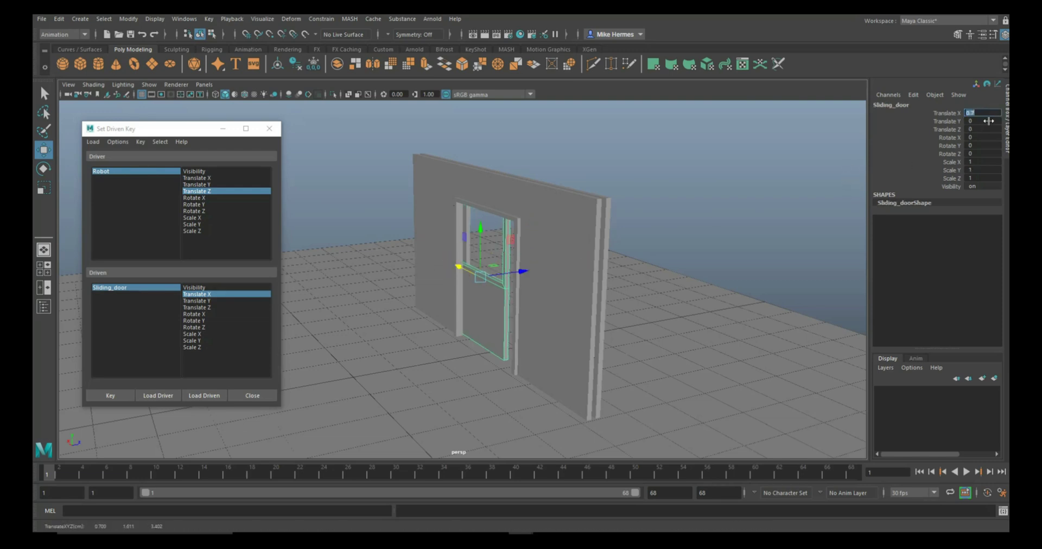
type("0")
key("Return")
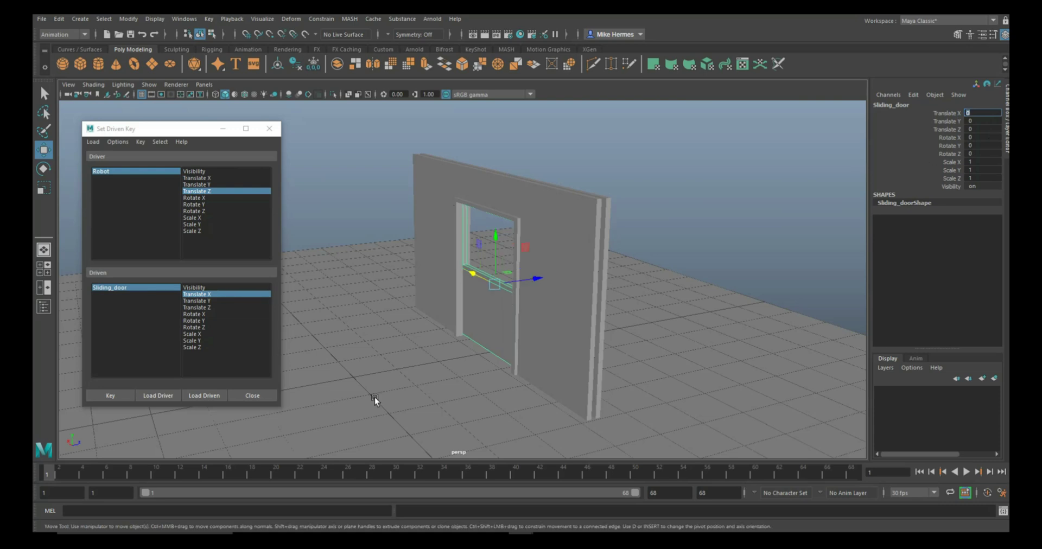
left_click(110, 396)
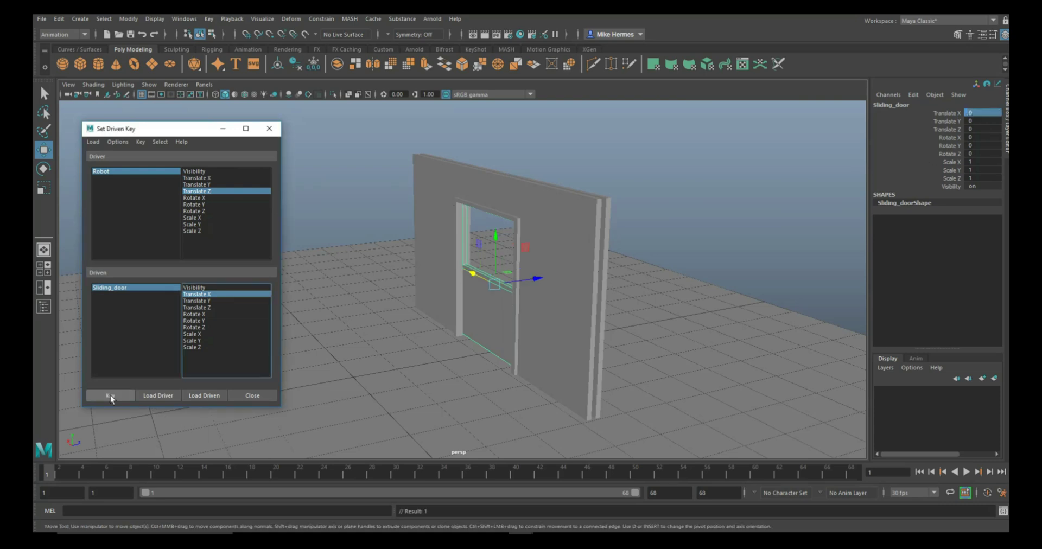
Minimize the Set Driven Key window and move Robot back in front of the wall.
left_click(223, 129)
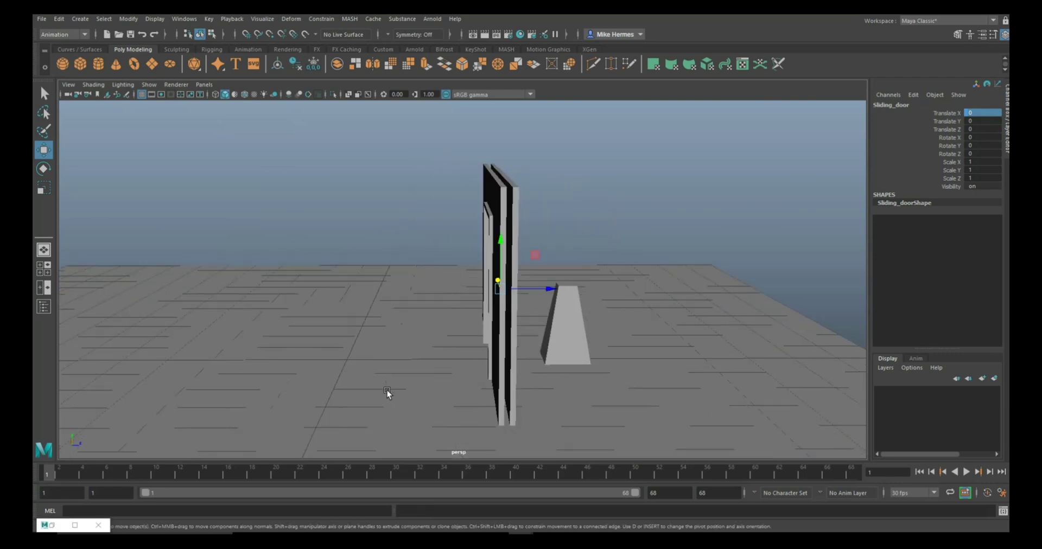
left_click(573, 335)
left_click_drag(318, 365, 477, 309, "alt")
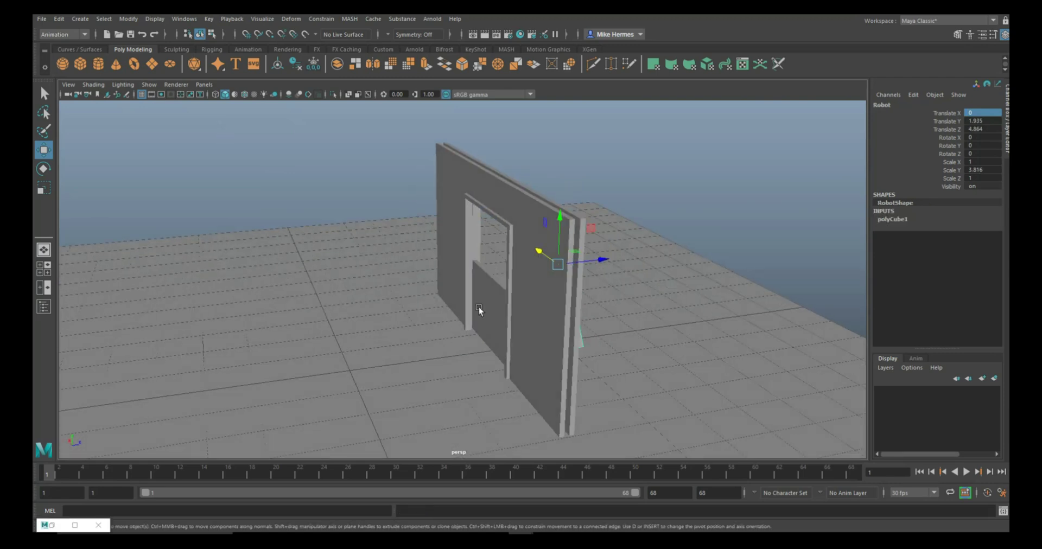
left_click_drag(597, 261, 415, 306)
left_click_drag(291, 304, 321, 318, "alt")
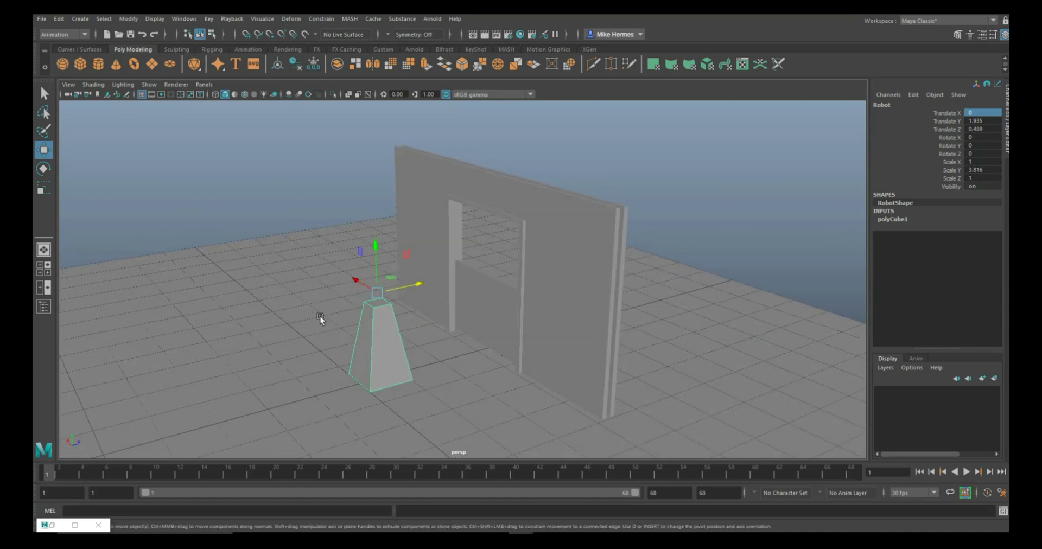
Assign Sliding_door a new Lambert material and set its Color to blue.
left_click(476, 298)
right_click_drag(478, 298, 476, 523)
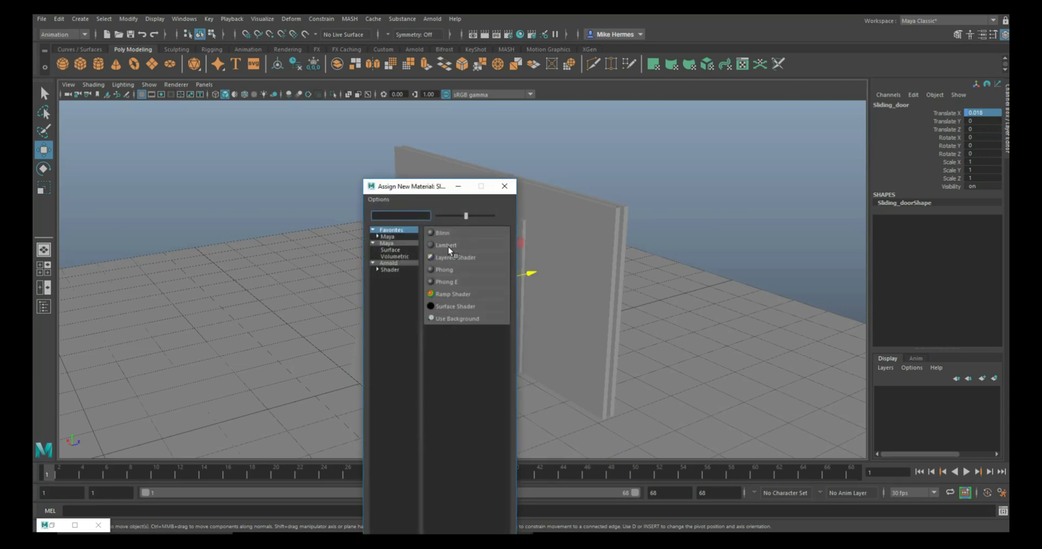
left_click(447, 247)
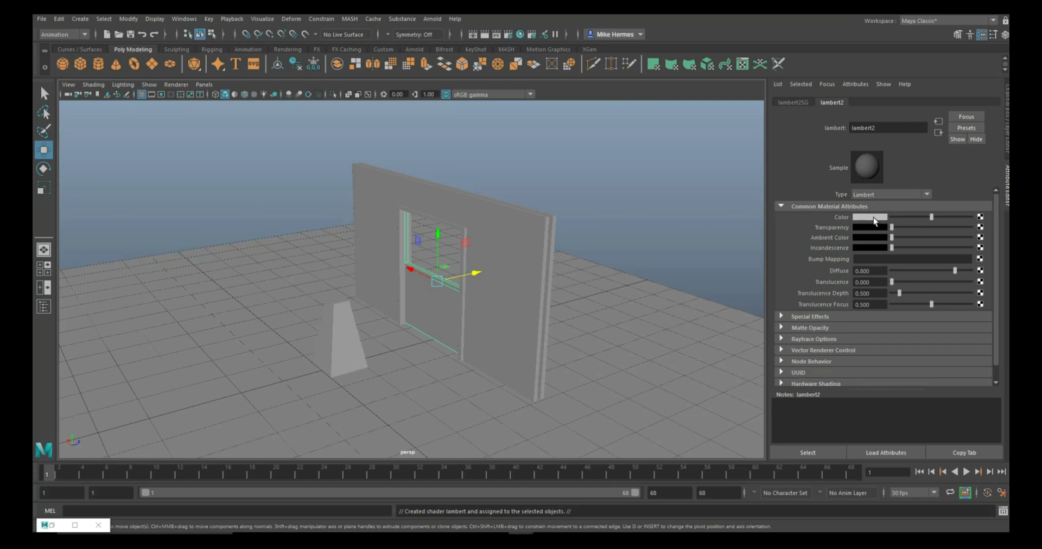
left_click(872, 218)
left_click(878, 193)
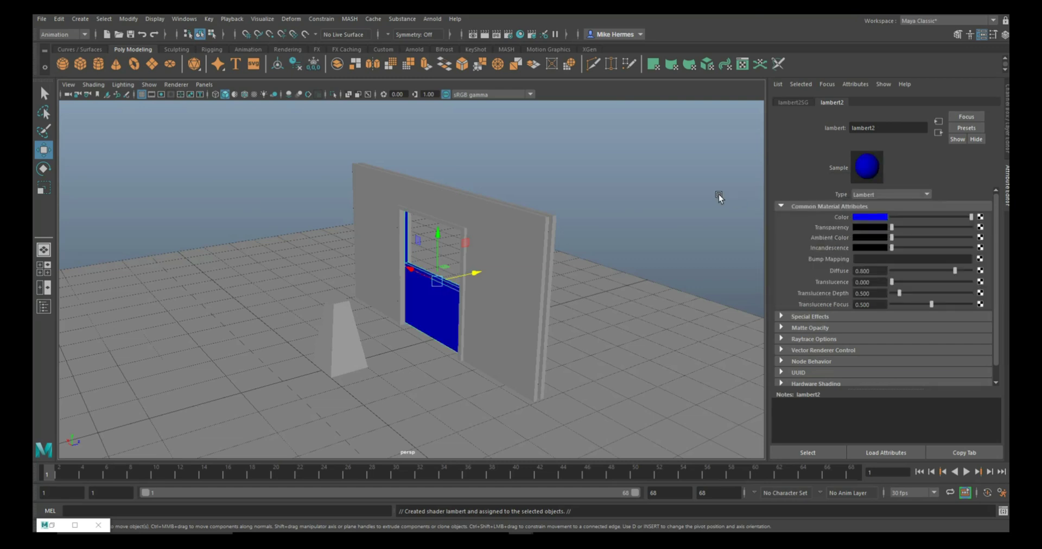
left_click(651, 242)
left_click_drag(652, 242, 565, 337, "alt")
left_click(331, 381)
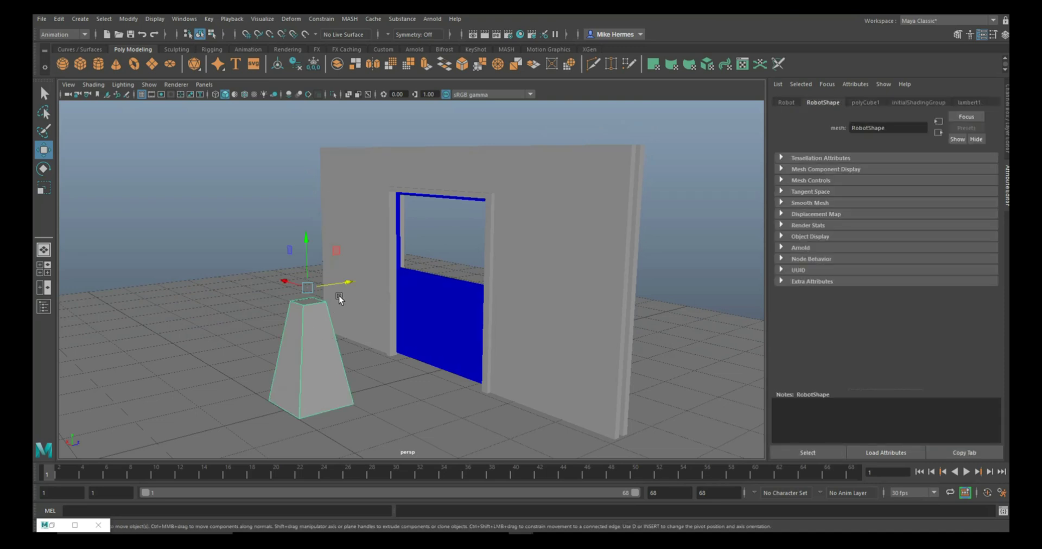
left_click_drag(348, 283, 344, 382)
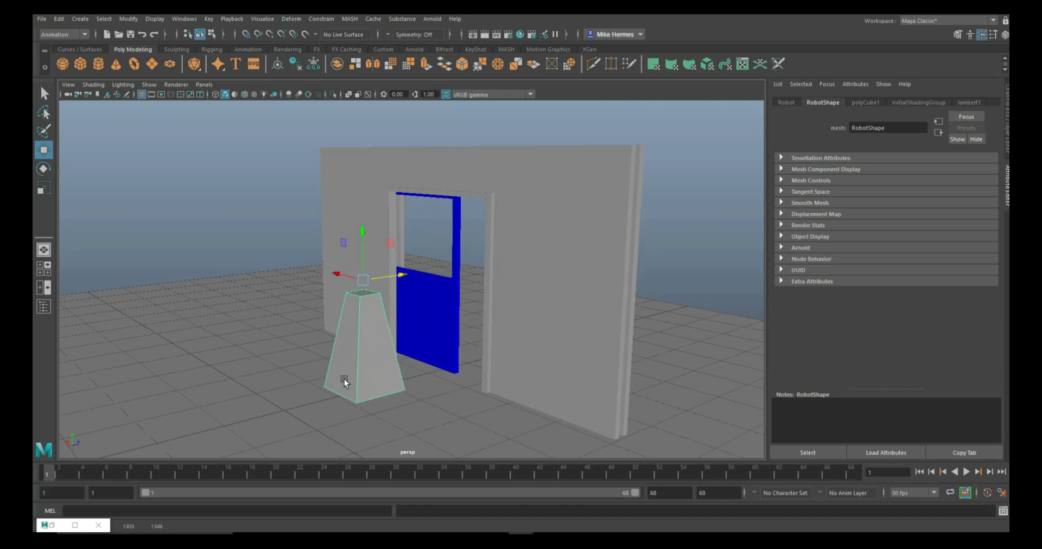
left_click_drag(403, 279, 350, 306)
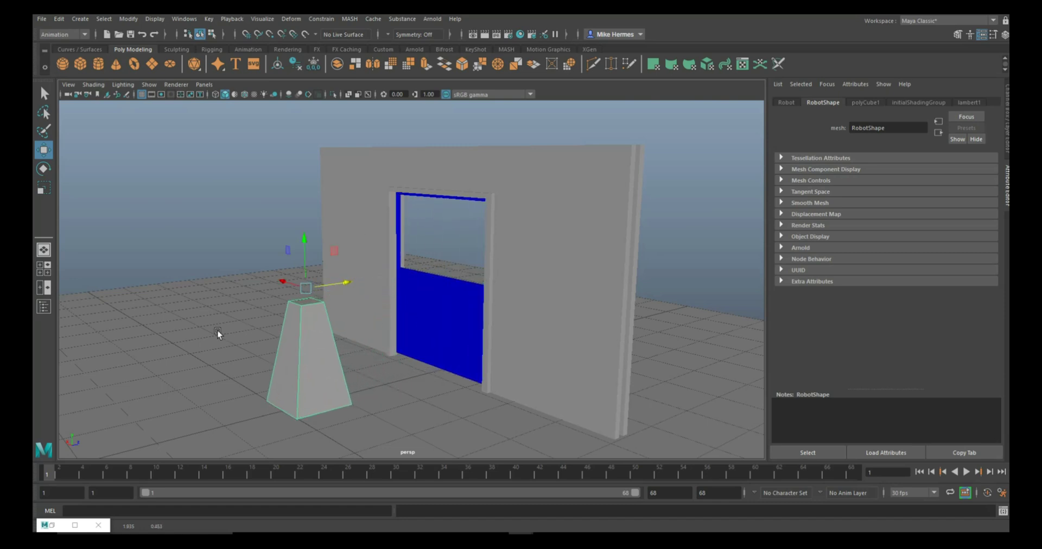
mouse_move(194, 296)
left_mouse_down("alt")
mouse_move(217, 312)
mouse_move(235, 305)
mouse_move(211, 314)
mouse_move(207, 292)
mouse_move(199, 300)
left_mouse_up("alt")
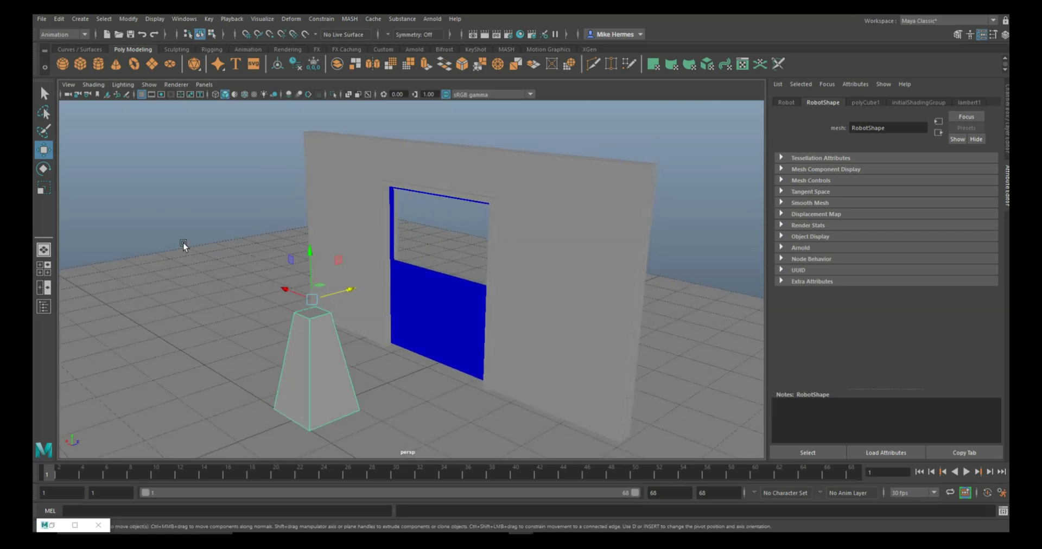